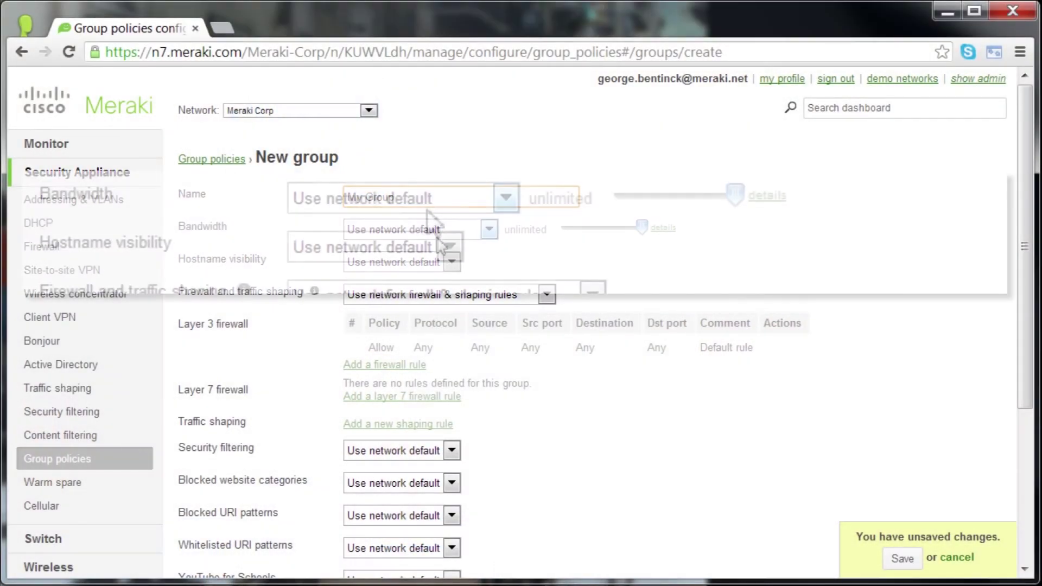
- Give the group a custom bandwidth limit of 1 Mbps
{"action": "left_click", "coordinate": [430, 204]}
{"action": "left_click", "coordinate": [418, 261]}
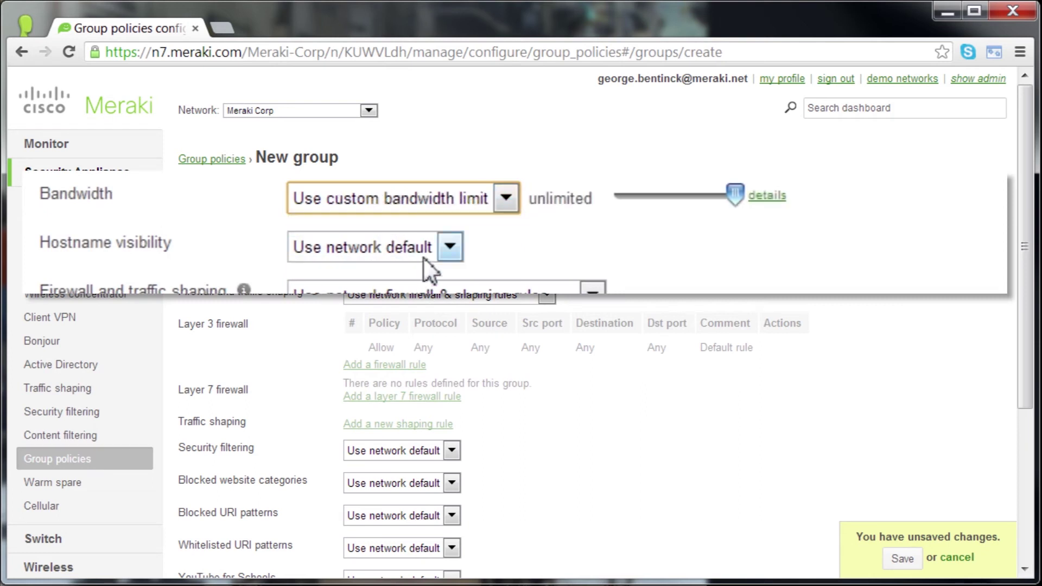
{"action": "left_click_drag", "start_coordinate": [646, 199], "coordinate": [680, 198]}
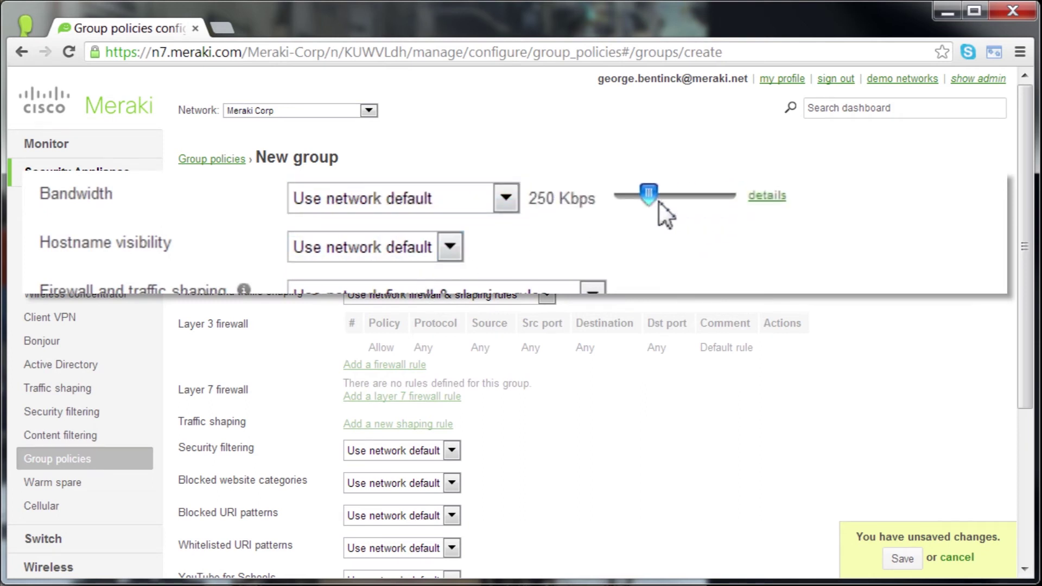
- Use custom firewall and shaping rules, adding a Layer 7 rule denying all Peer-to-peer (P2P) traffic
{"action": "left_click", "coordinate": [462, 296]}
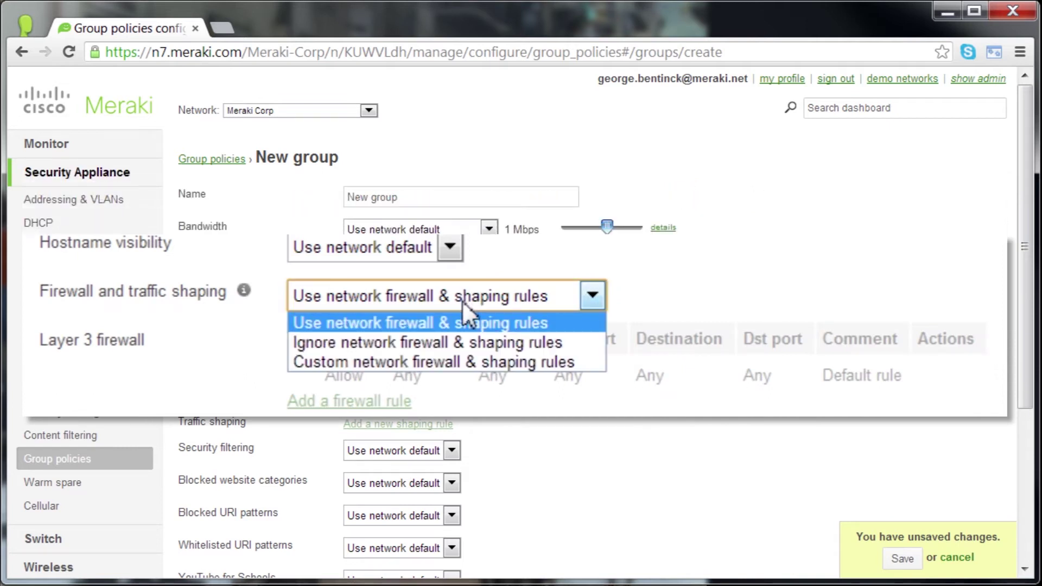
{"action": "left_click", "coordinate": [457, 356]}
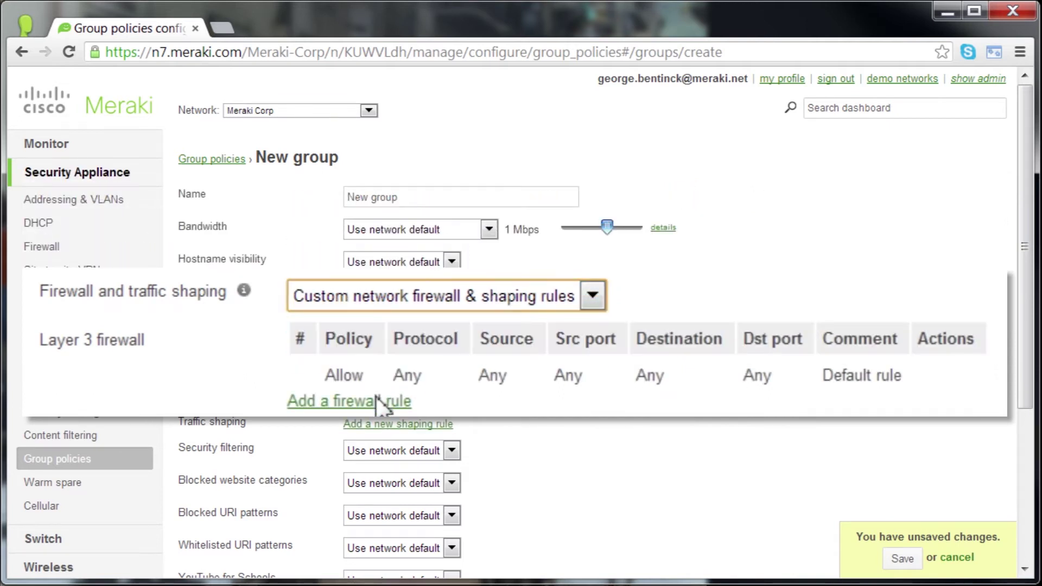
{"action": "left_click", "coordinate": [361, 303]}
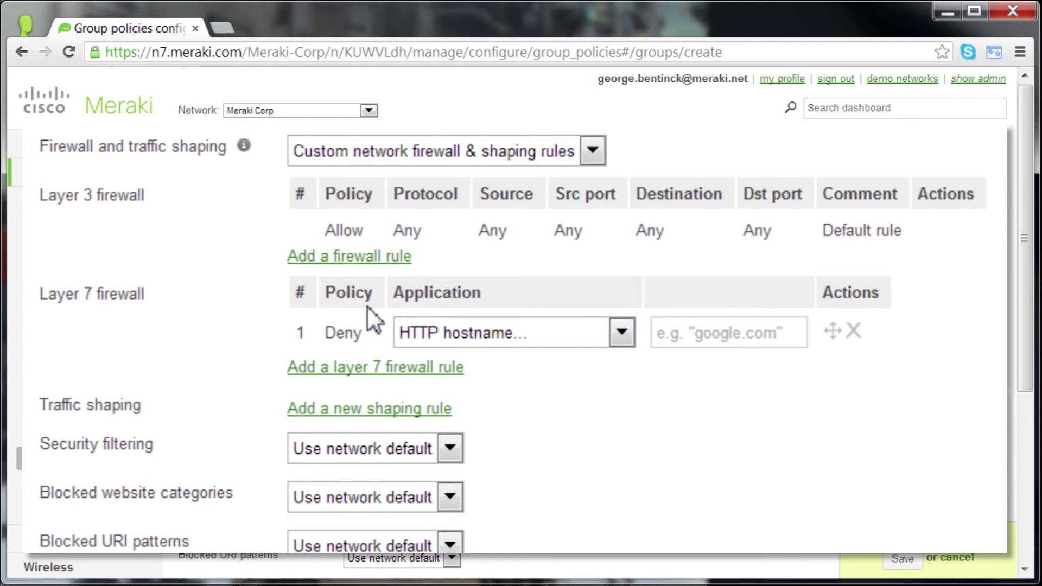
{"action": "left_click", "coordinate": [480, 335]}
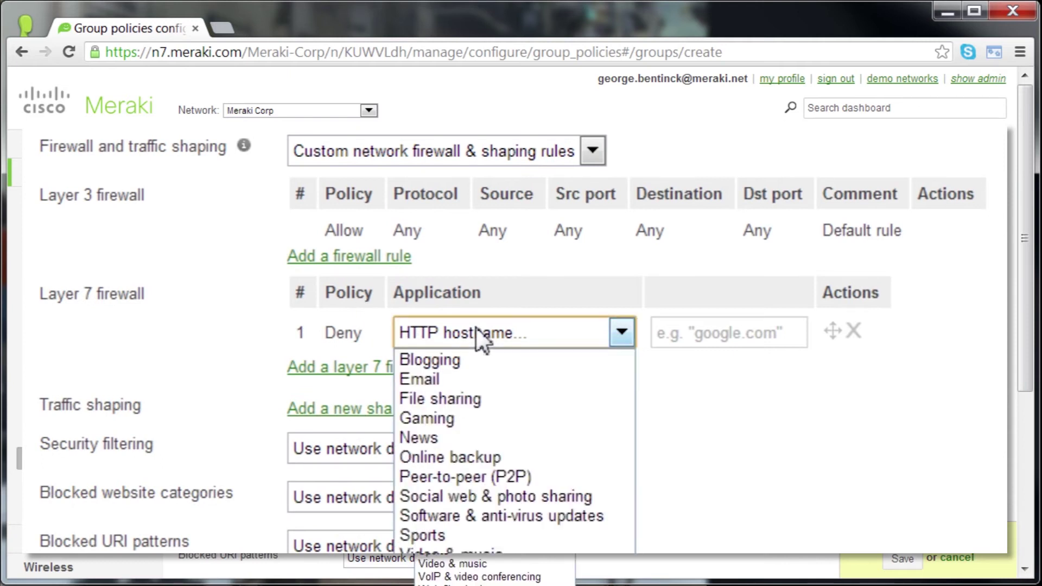
{"action": "left_click", "coordinate": [485, 480]}
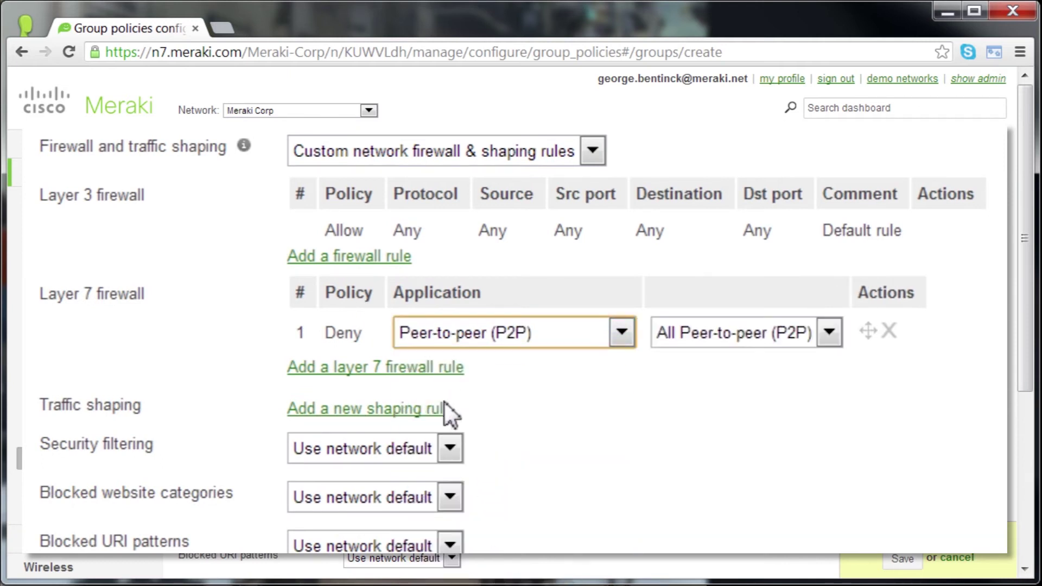
- Add a second Layer 7 deny rule for Social web & photo sharing, limited to Facebook
{"action": "left_click", "coordinate": [429, 369]}
{"action": "left_click", "coordinate": [511, 376]}
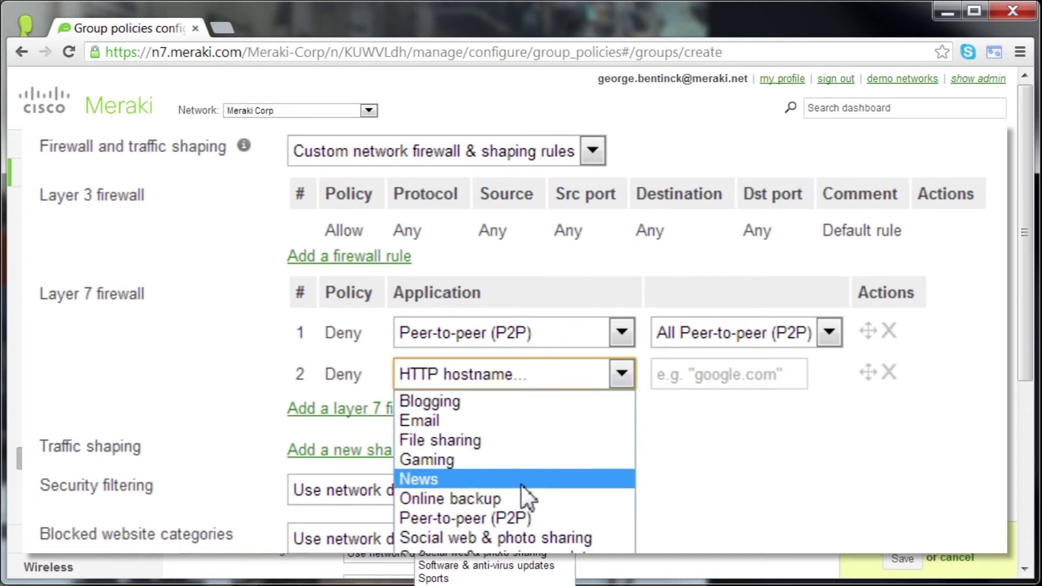
{"action": "left_click", "coordinate": [501, 537]}
{"action": "left_click", "coordinate": [727, 376]}
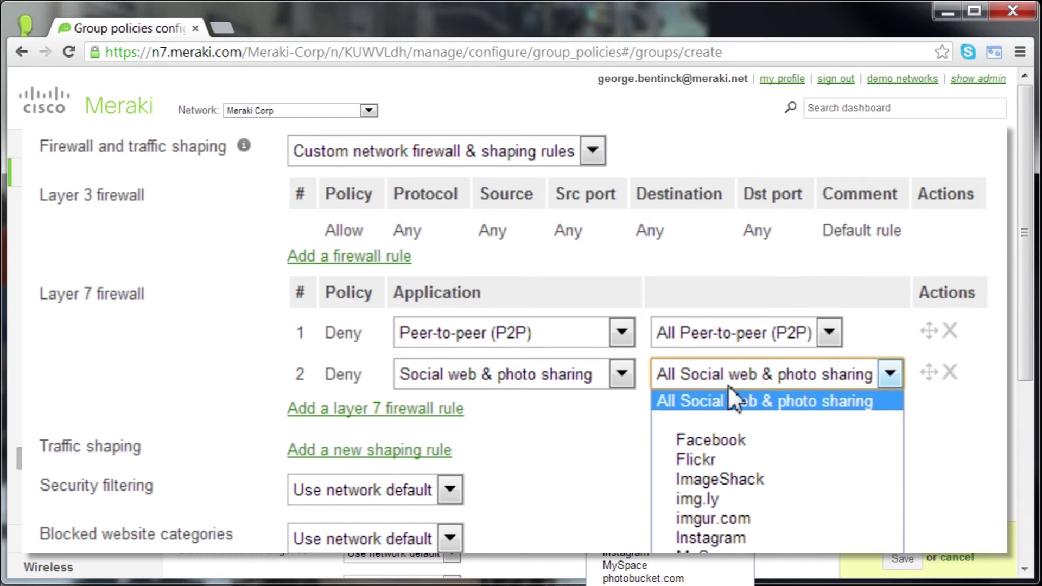
{"action": "left_click", "coordinate": [728, 438]}
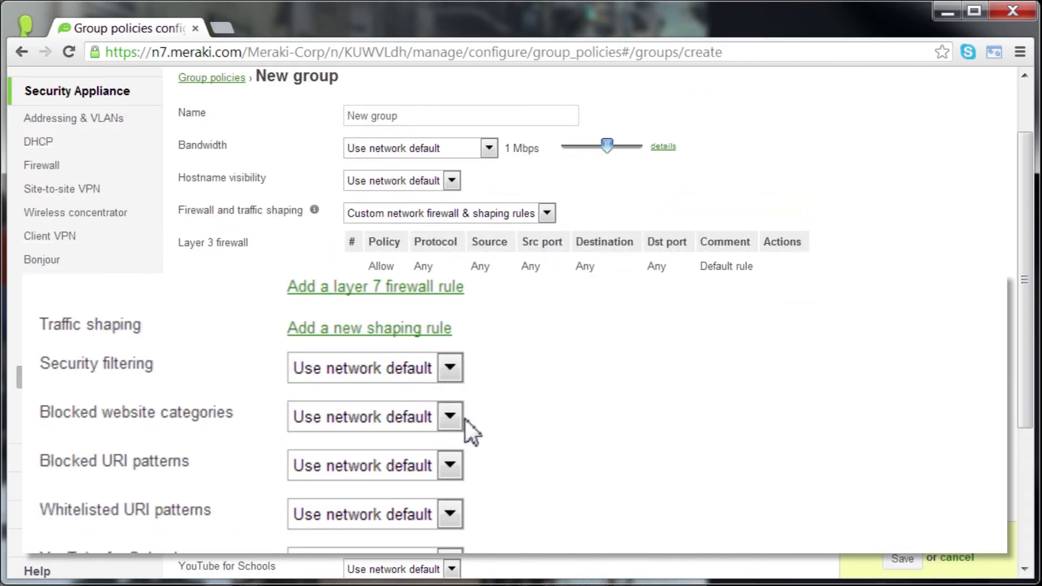
- Set Blocked website categories to Append and add the Cheating (Academic) category
{"action": "left_click", "coordinate": [450, 417]}
{"action": "left_click", "coordinate": [426, 463]}
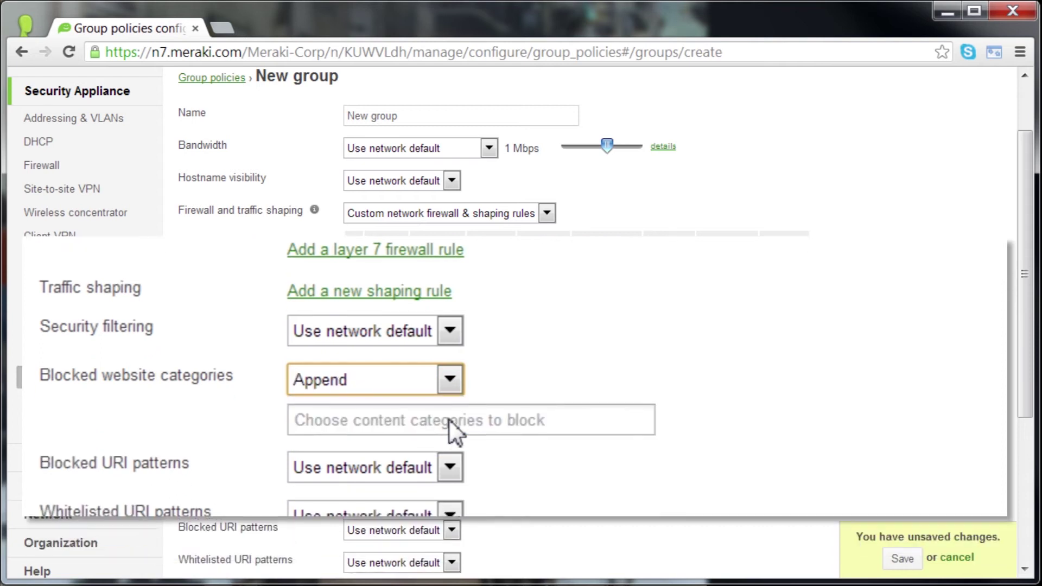
{"action": "left_click", "coordinate": [508, 271]}
{"action": "scroll", "coordinate": [574, 489], "scroll_direction": "down", "scroll_amount": 5}
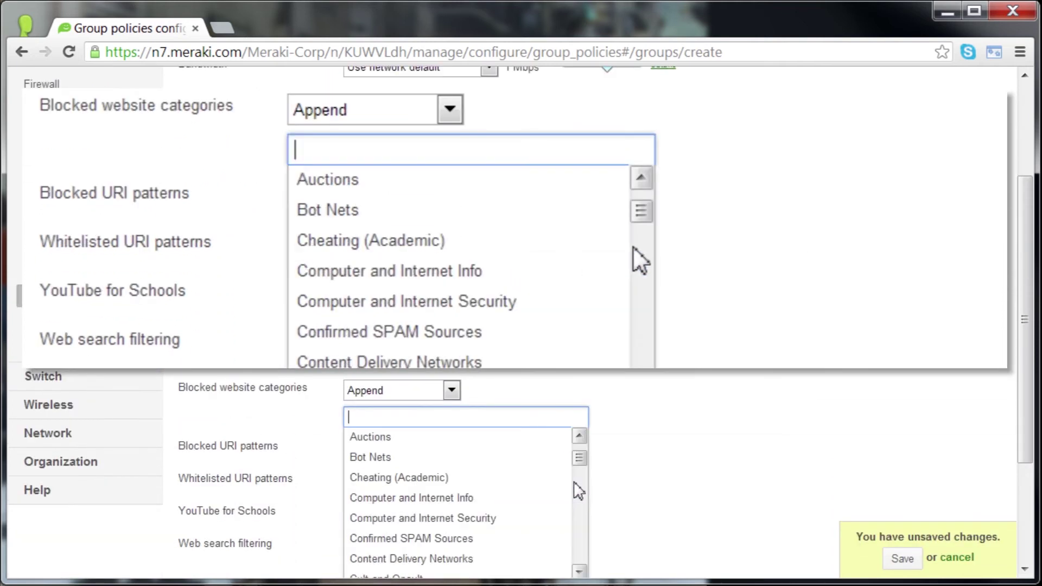
{"action": "scroll", "coordinate": [561, 492], "scroll_direction": "down", "scroll_amount": 2}
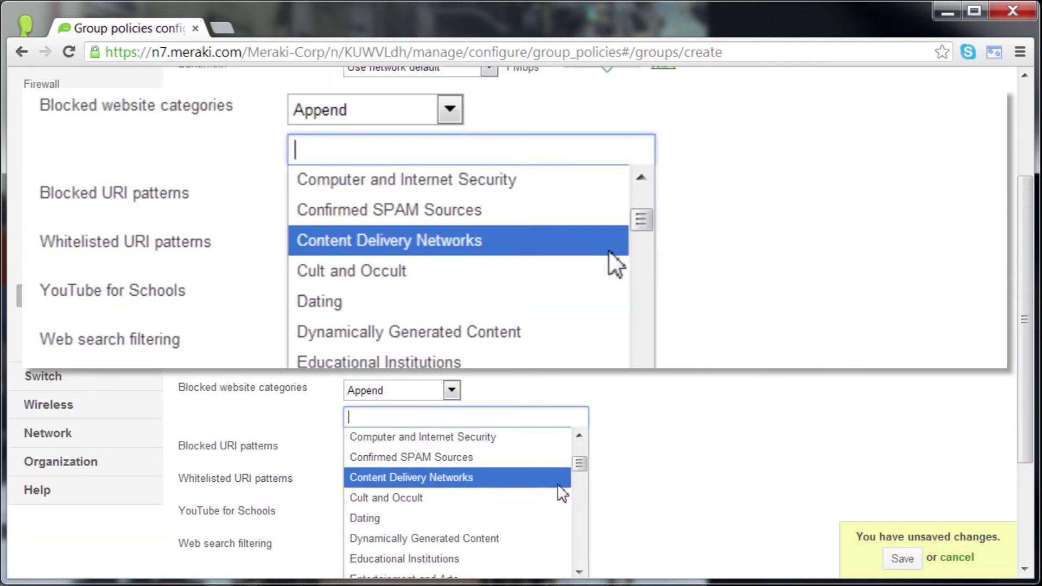
{"action": "scroll", "coordinate": [562, 492], "scroll_direction": "up", "scroll_amount": 2}
{"action": "left_click", "coordinate": [559, 485]}
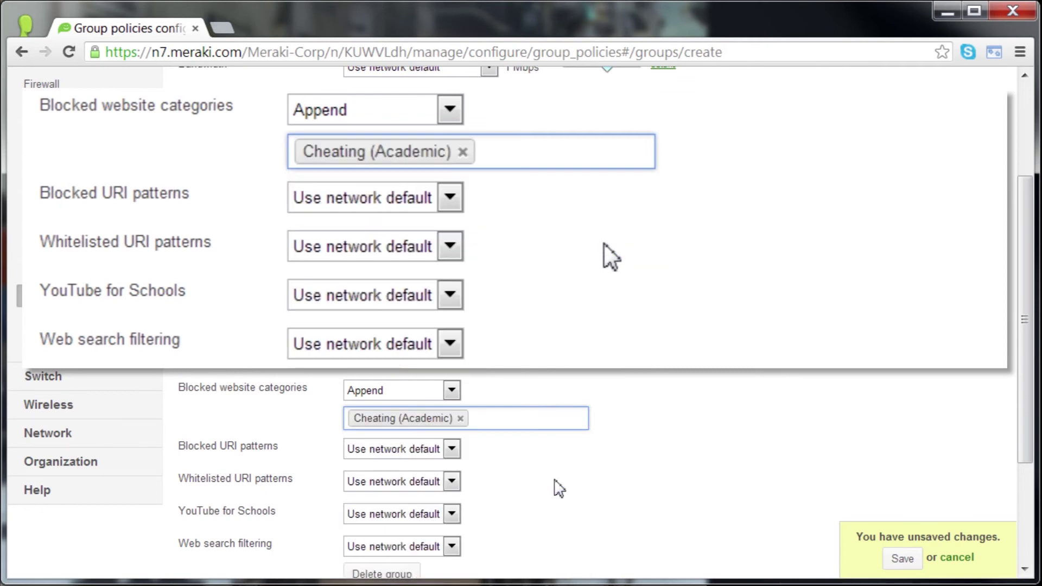
{"action": "scroll", "coordinate": [562, 486], "scroll_direction": "down", "scroll_amount": 2}
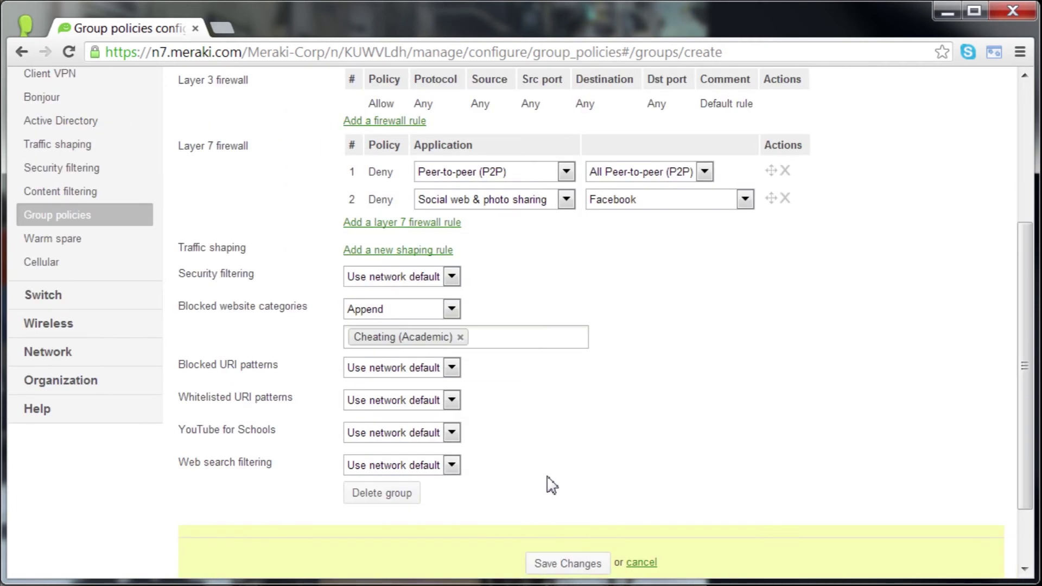